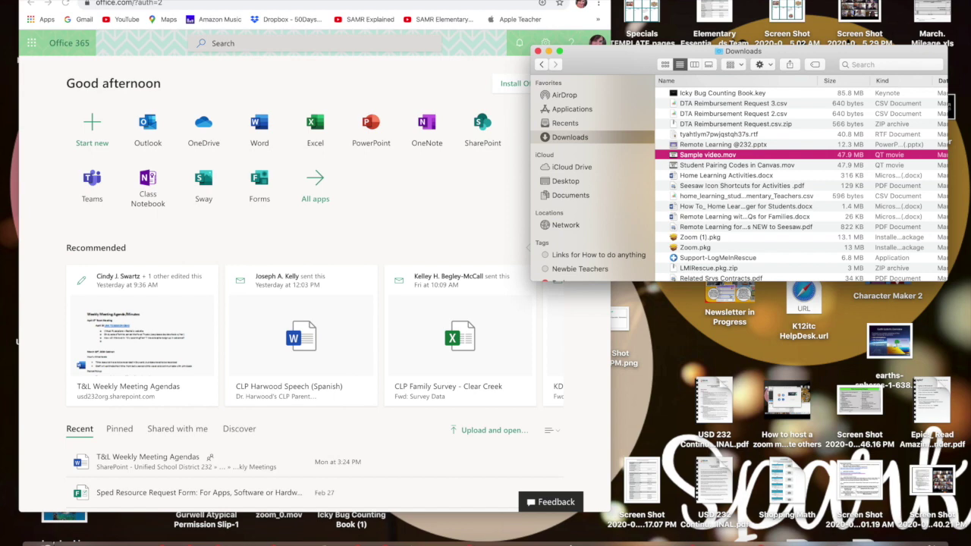
# Step: Bring the browser showing the USD 232 Quick Links for Staff page to the front
pyautogui.click(128, 1)
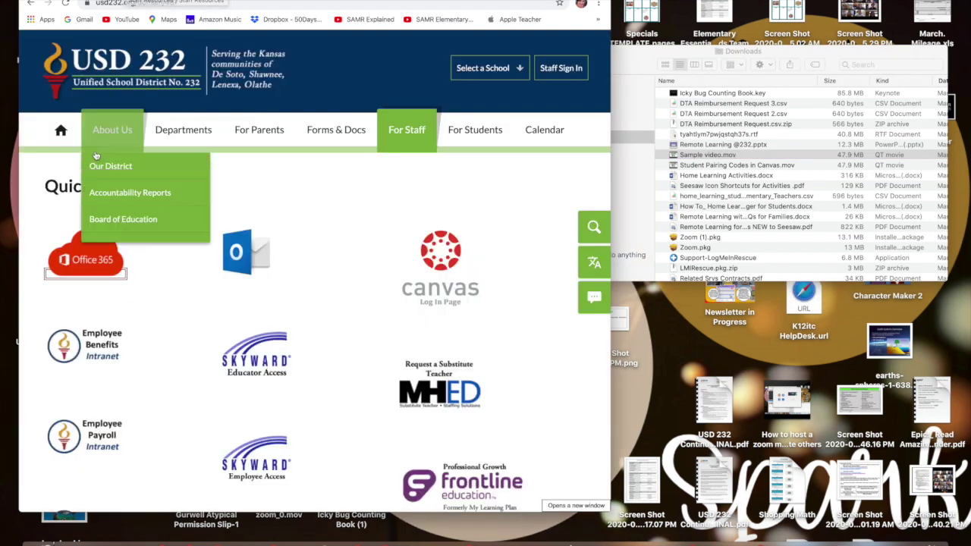
# Step: Go from the USD 232 staff page through Office 365 to the OneDrive My files list
pyautogui.click(90, 271)
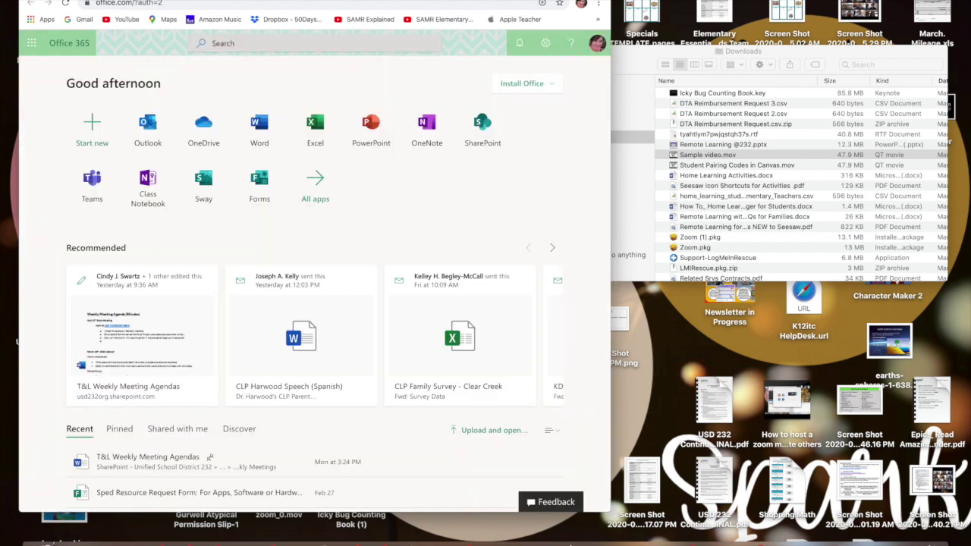
pyautogui.click(203, 129)
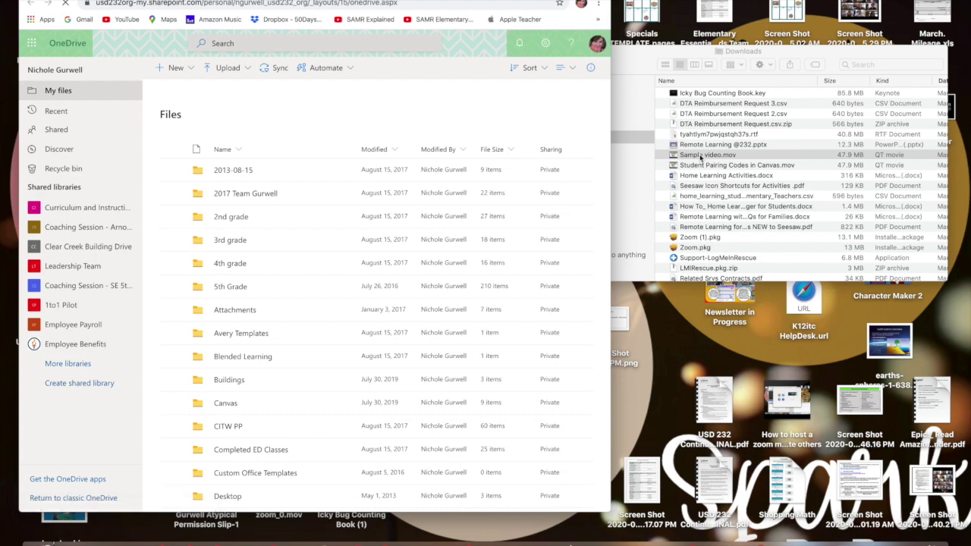
# Step: Drag Sample video.mov from the Finder Downloads window into OneDrive Documents to upload it
pyautogui.moveTo(702, 156); pyautogui.dragTo(316, 150)
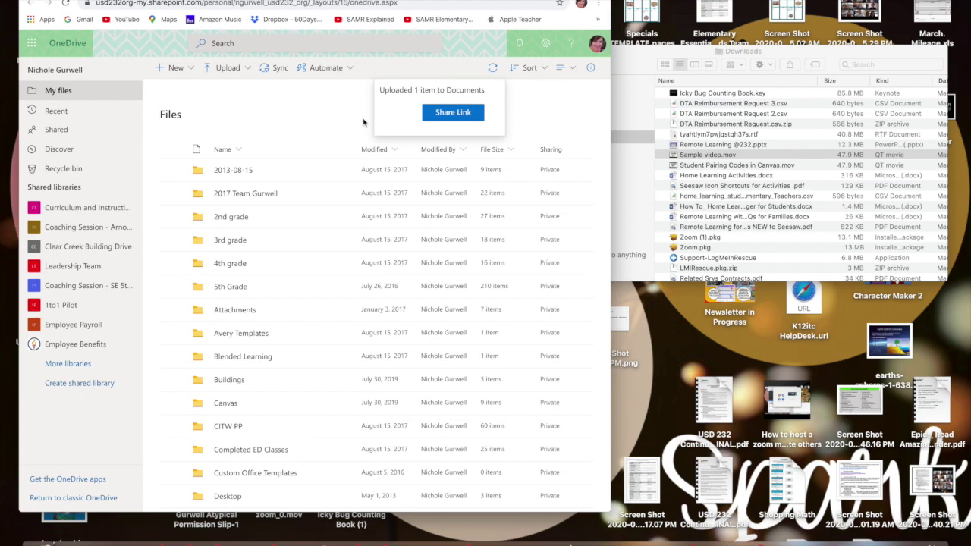
# Step: Create an 'anyone with the link' share link for the video with editing turned off, and copy it
pyautogui.click(458, 117)
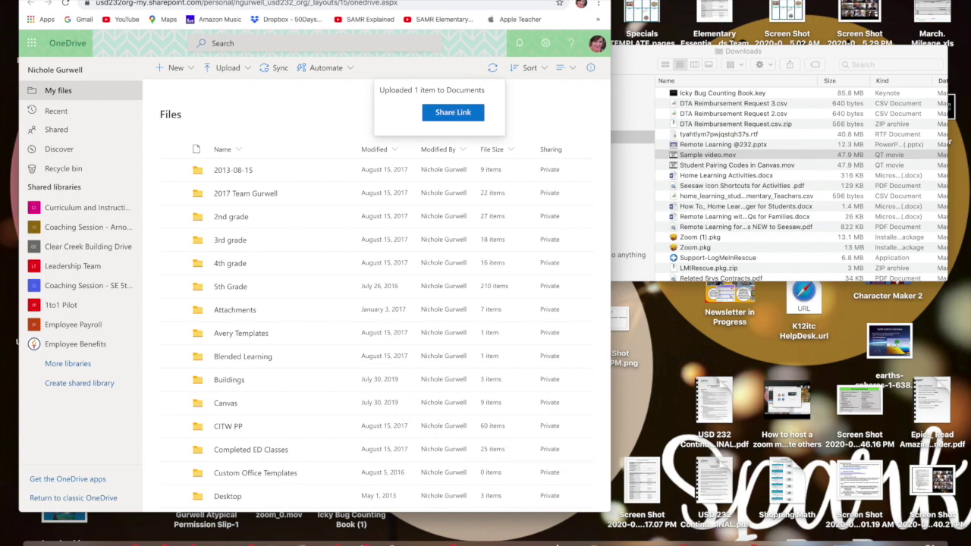
pyautogui.moveTo(487, 2); pyautogui.dragTo(607, 30)
pyautogui.click(587, 172)
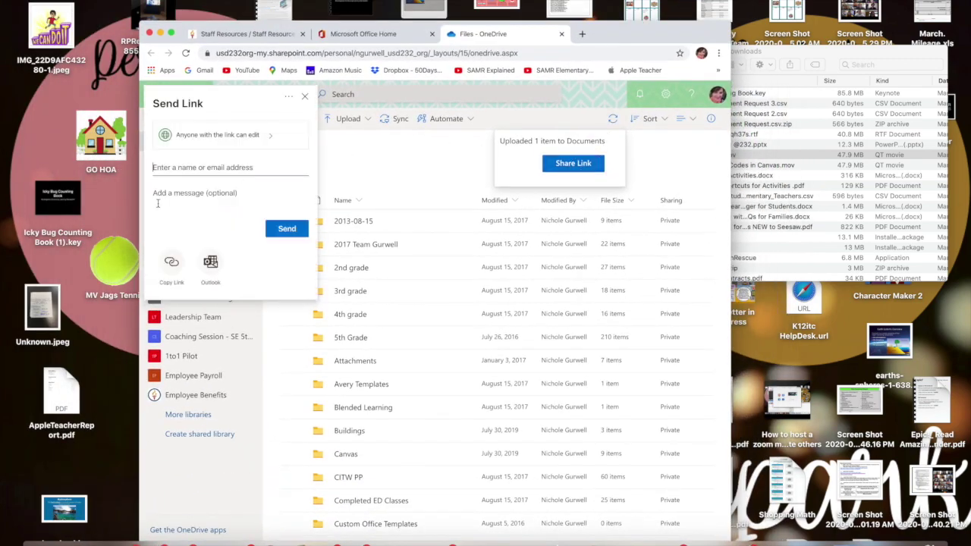
pyautogui.click(273, 140)
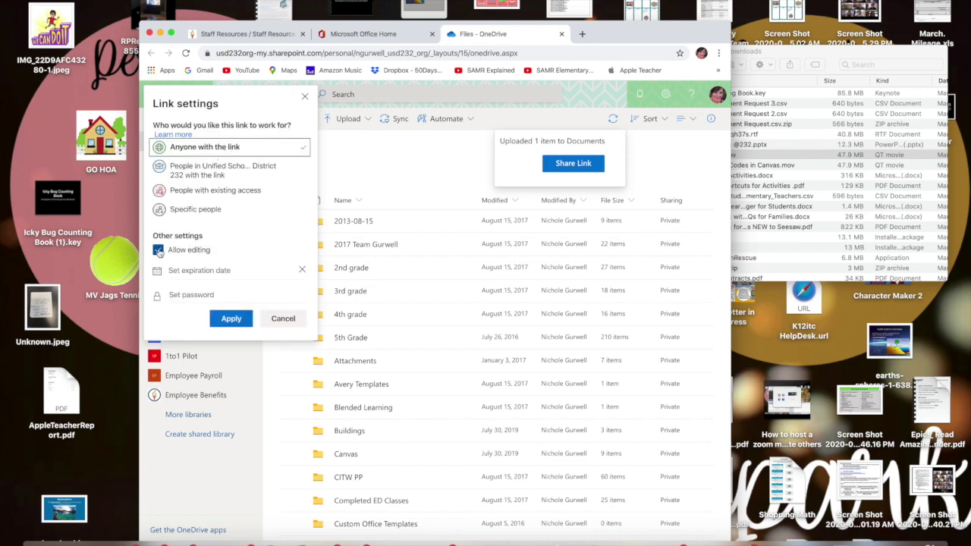
pyautogui.click(158, 250)
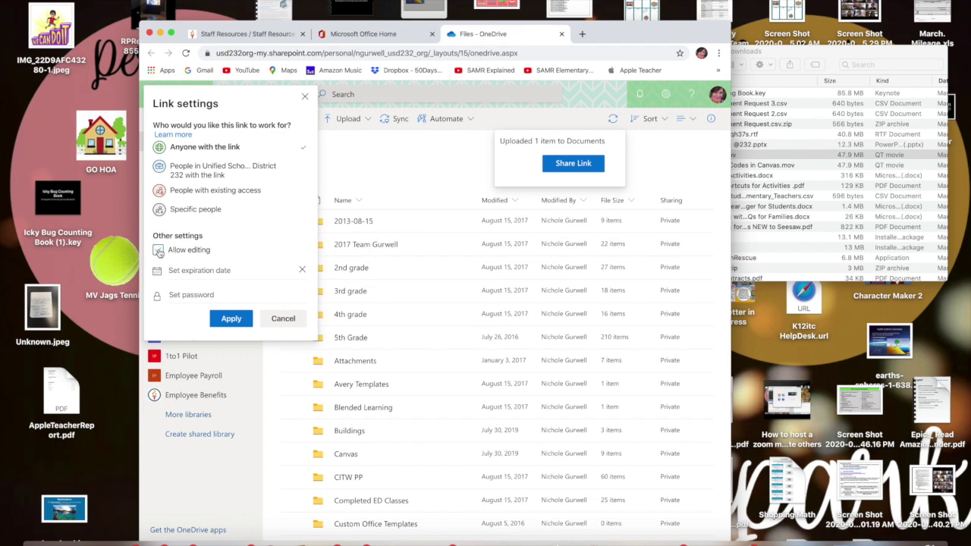
pyautogui.click(231, 320)
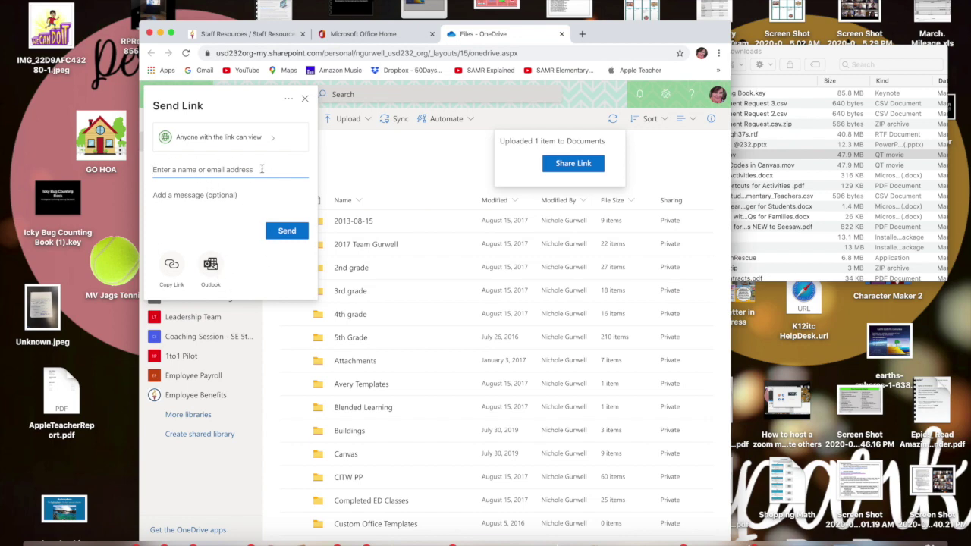
pyautogui.click(173, 268)
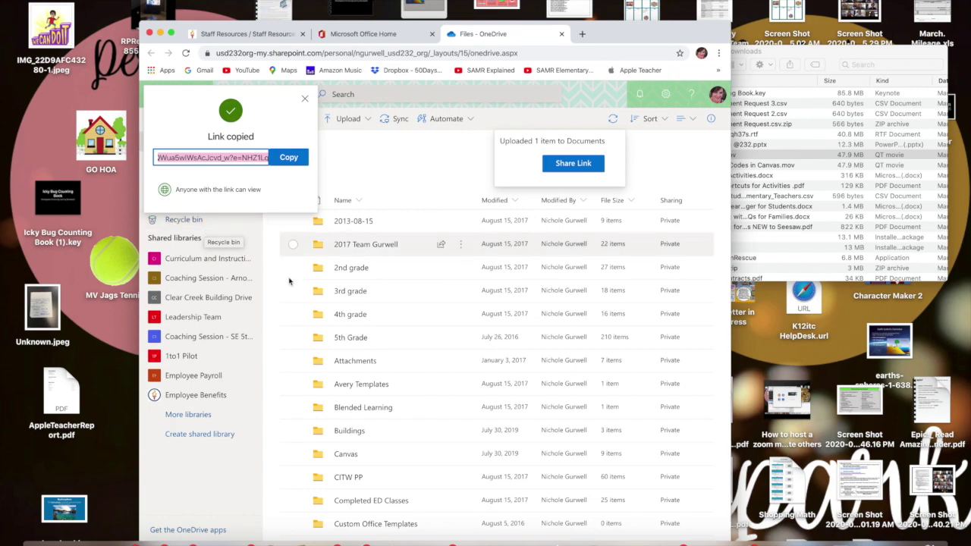
# Step: Start a new Outlook email from the district account and paste the OneDrive share link into the body
pyautogui.moveTo(114, 540)
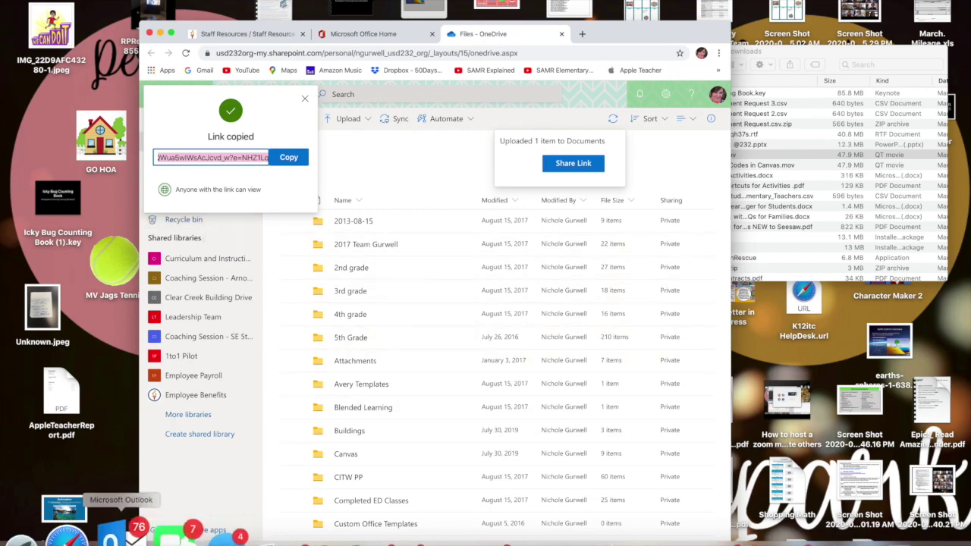
pyautogui.click(112, 535)
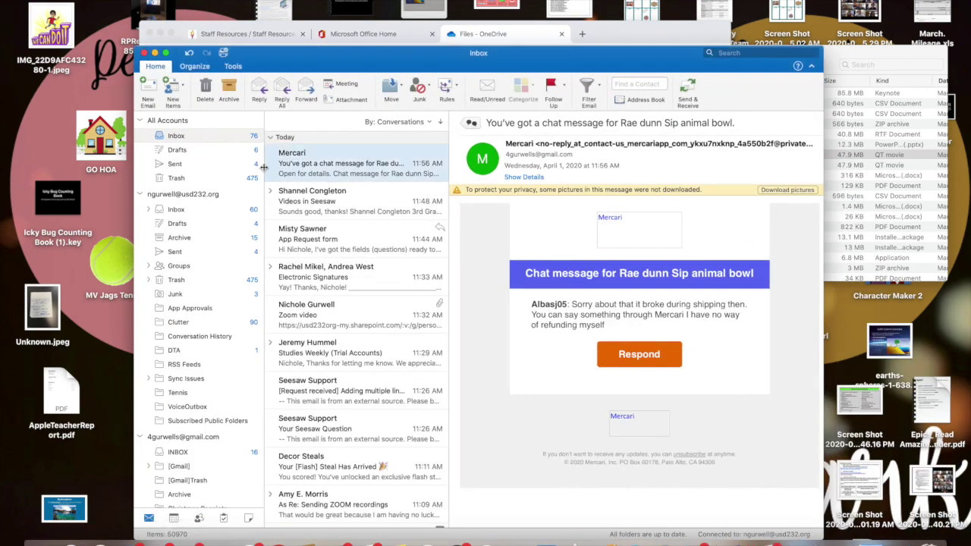
pyautogui.click(148, 87)
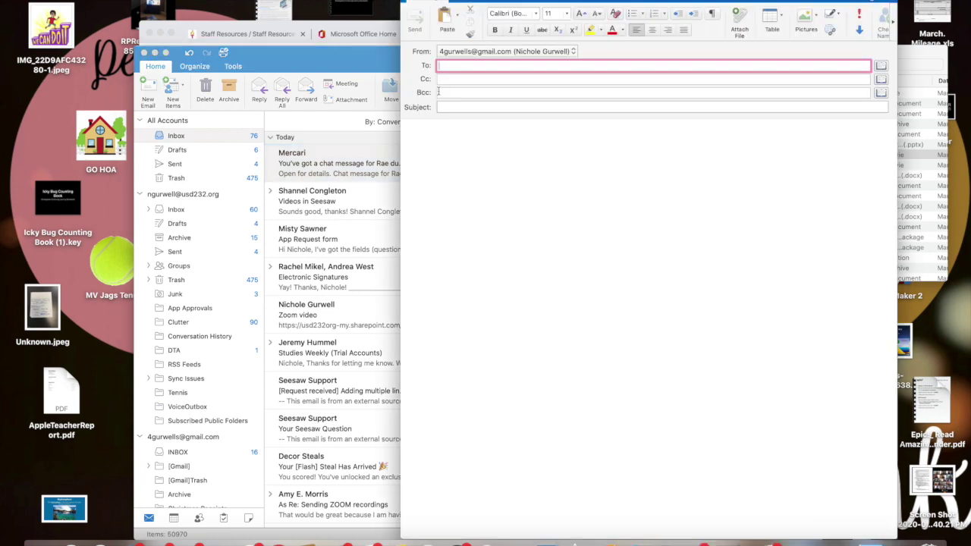
pyautogui.click(573, 52)
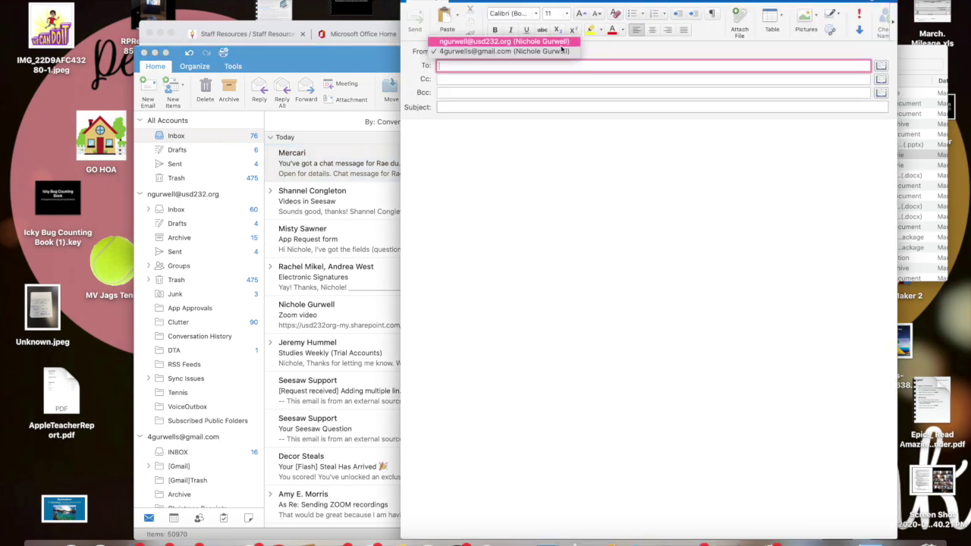
pyautogui.click(562, 44)
pyautogui.click(414, 133)
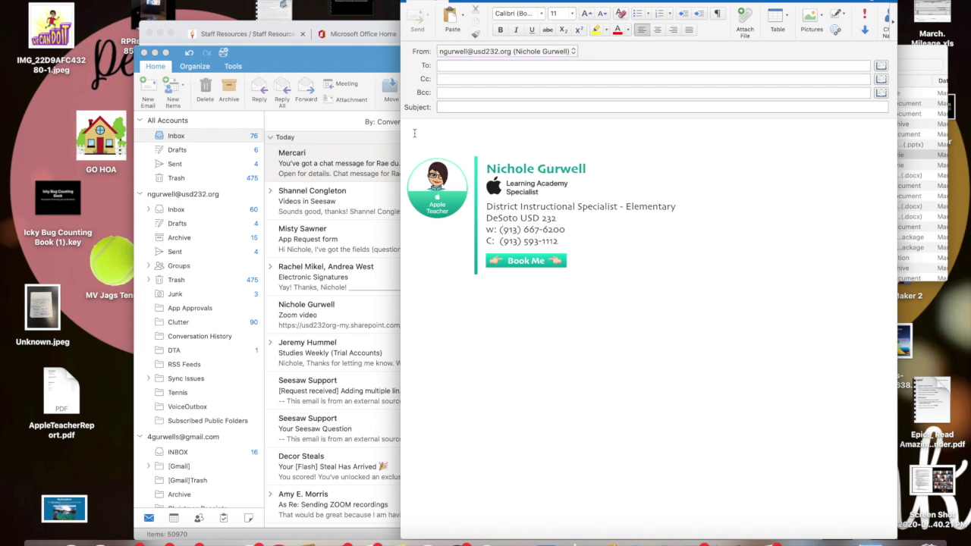
pyautogui.press('super+v')
pyautogui.press('Return')
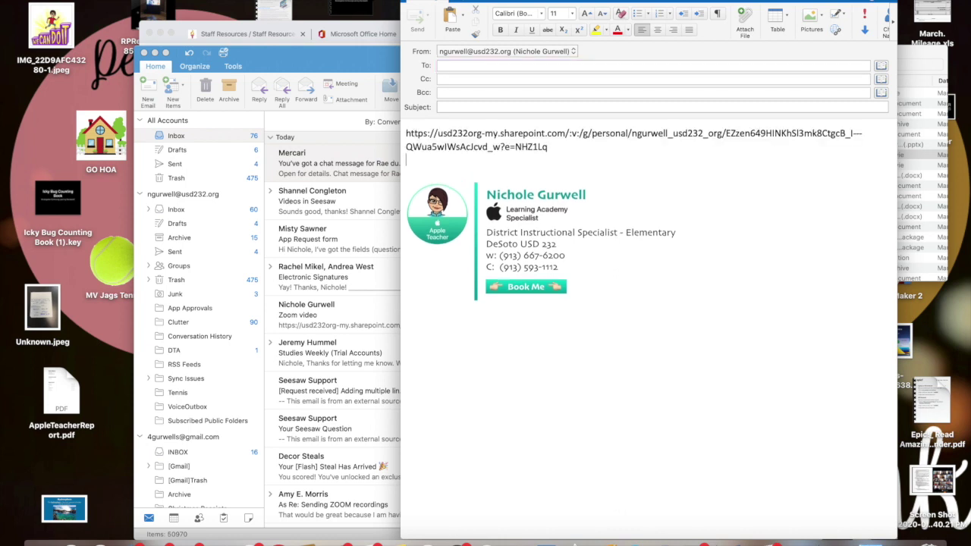
# Step: Give the email the subject 'Zoom Meeting 4.1.20'
pyautogui.click(447, 66)
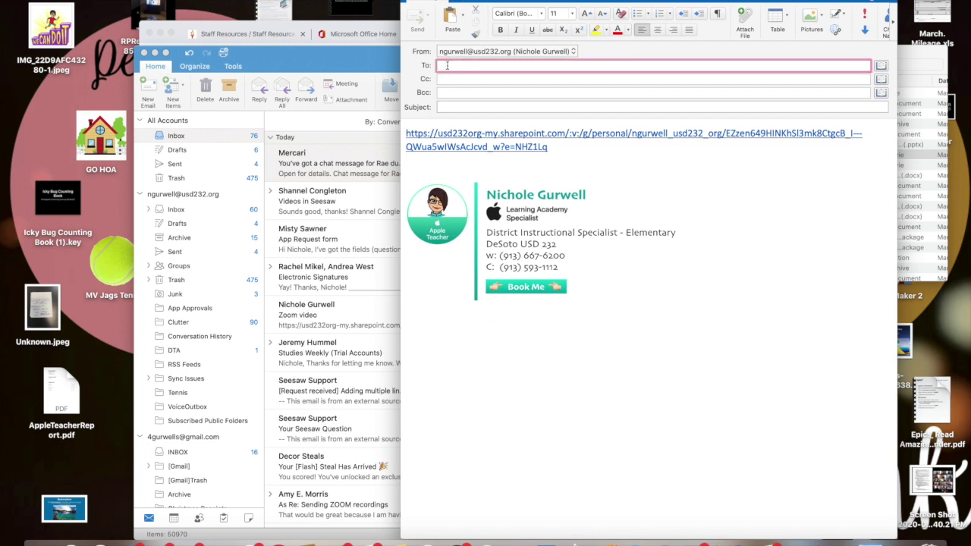
pyautogui.click(453, 106)
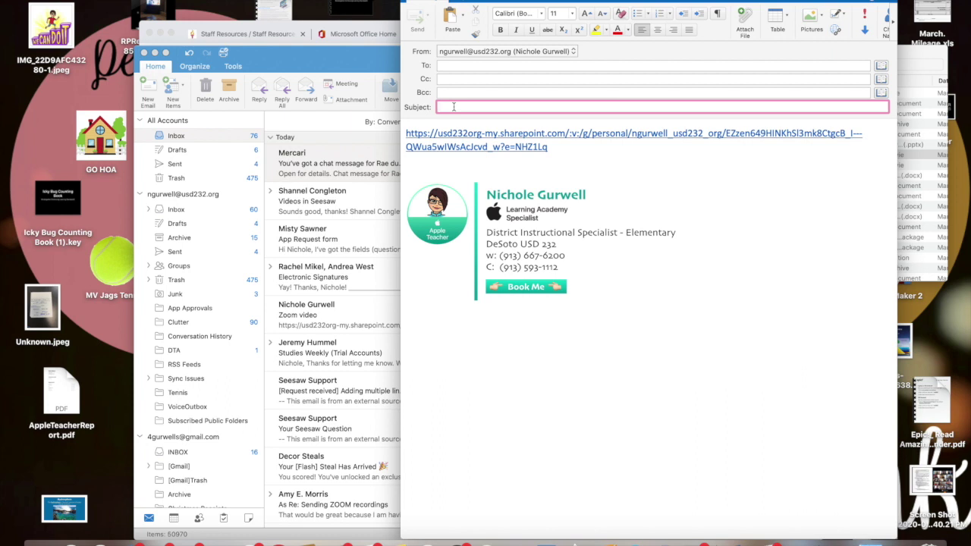
pyautogui.write('Zoom Meeting 4.1.20')
# Step: Address the email to the user's own suggested work address and send it
pyautogui.click(448, 67)
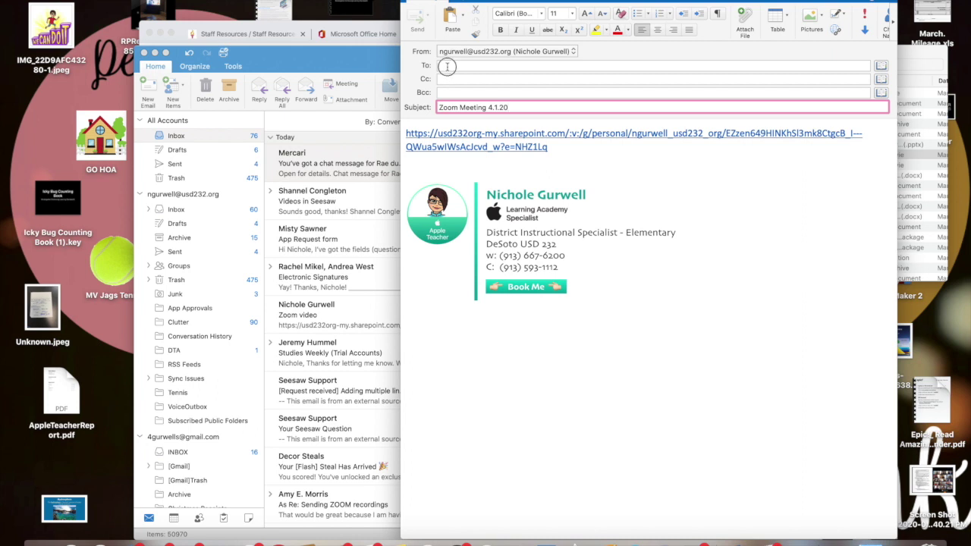
pyautogui.write('4')
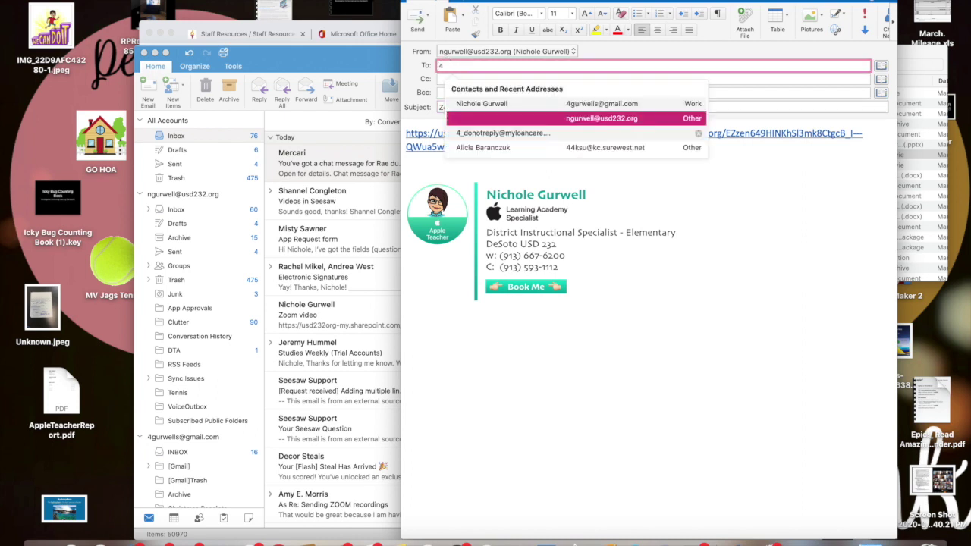
pyautogui.click(561, 110)
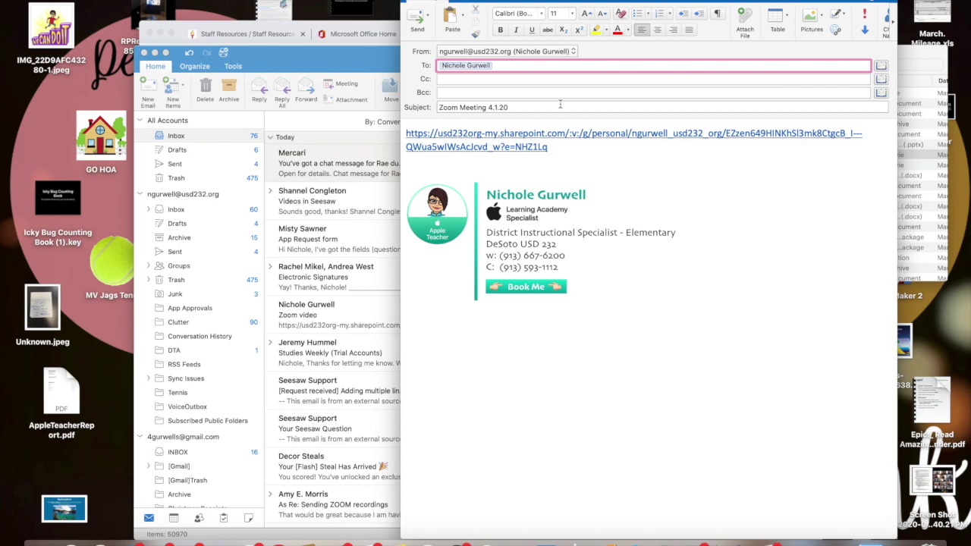
pyautogui.click(420, 24)
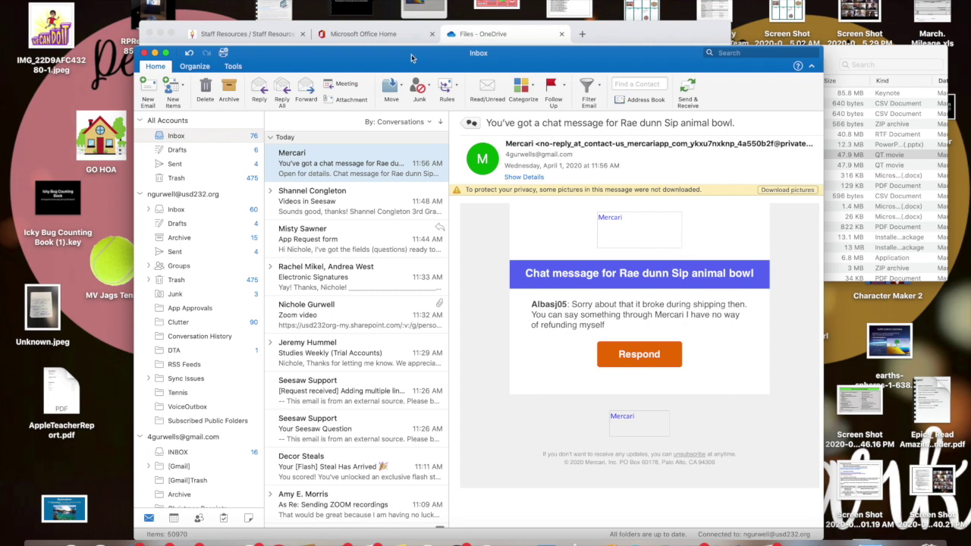
# Step: Close Outlook, minimize the Chrome window and close the Finder Downloads window
pyautogui.click(143, 54)
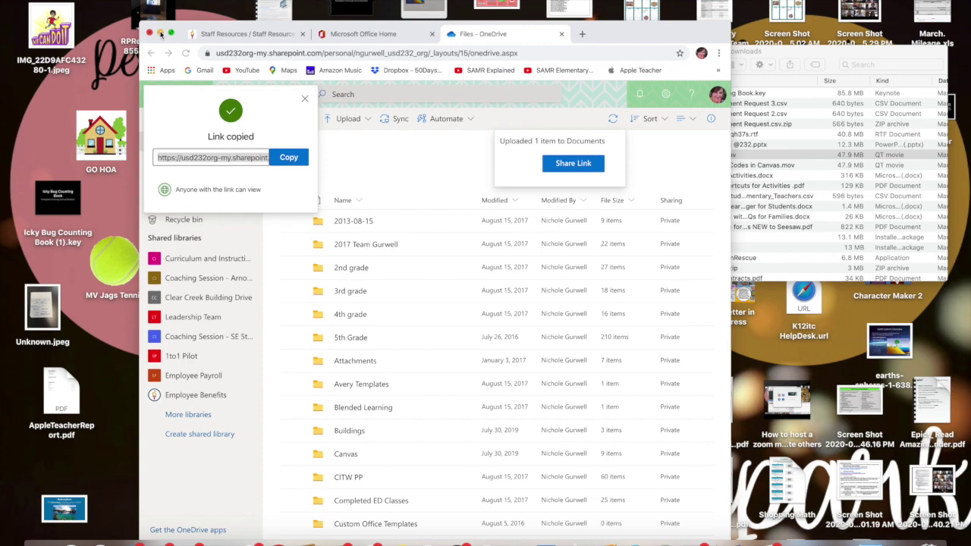
pyautogui.click(160, 35)
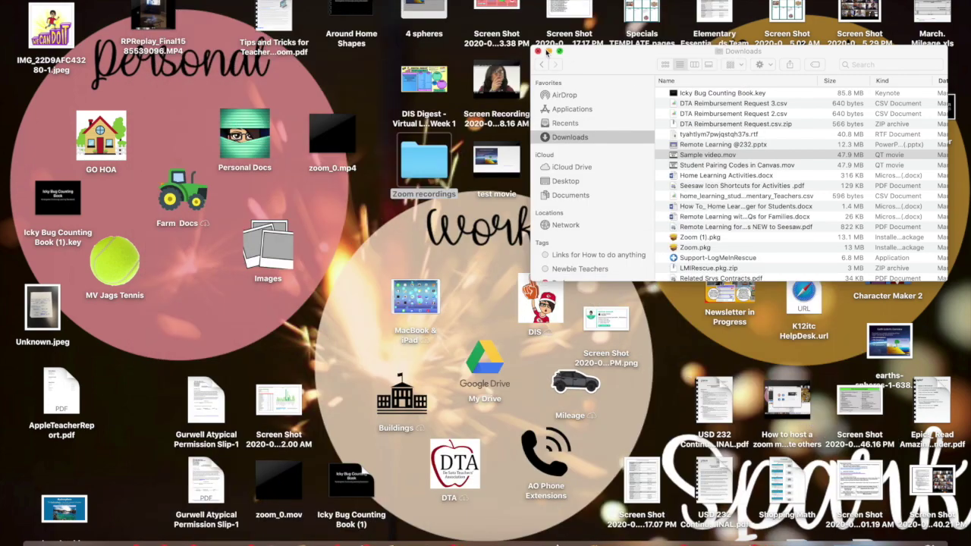
pyautogui.click(547, 50)
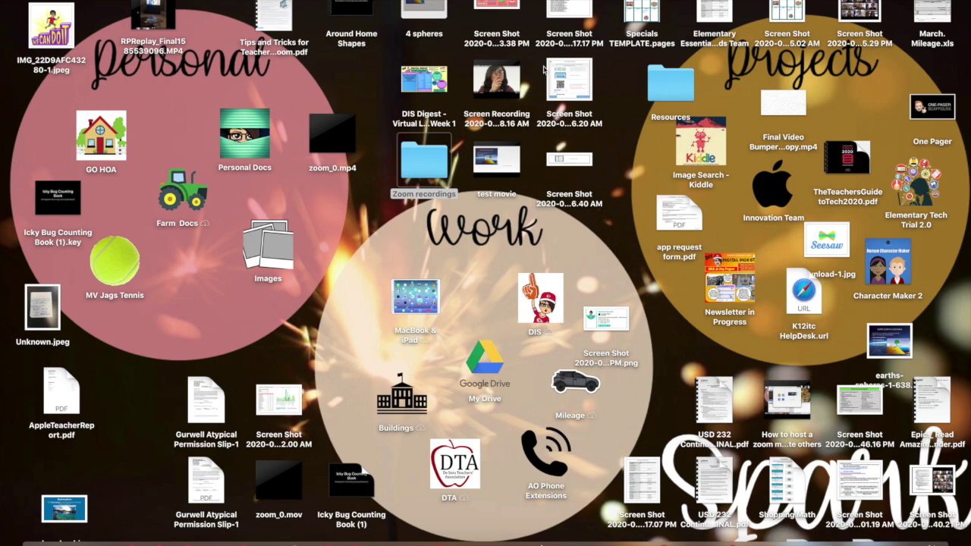